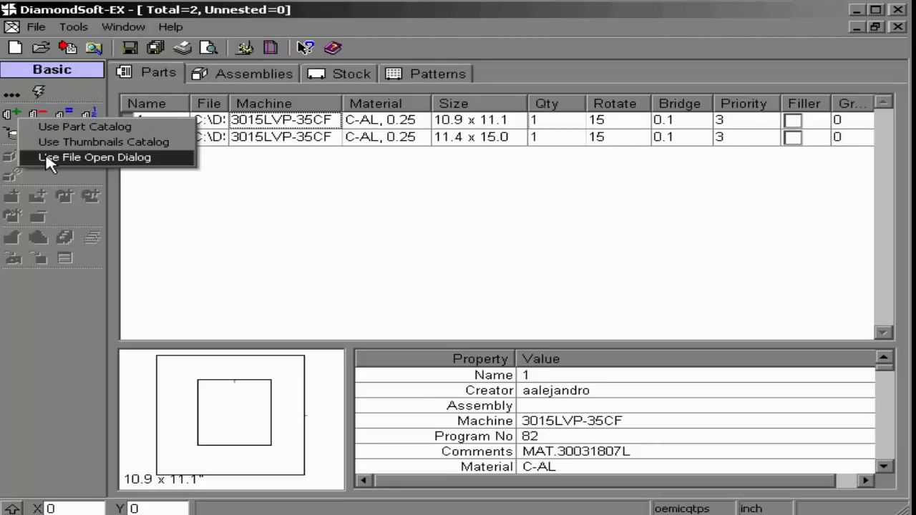
# - Add part file 2.pdg from the Parts folder to the job through the file dialog
pyautogui.click(49, 158)
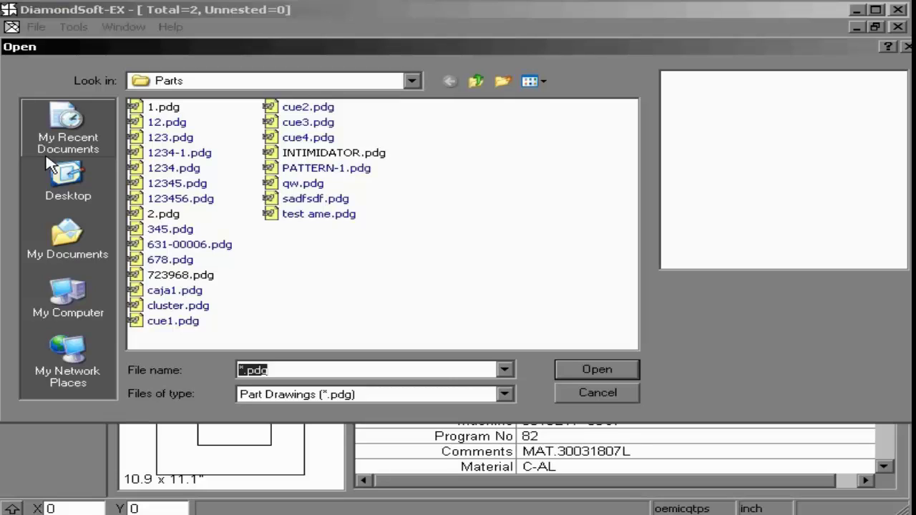
pyautogui.click(160, 214)
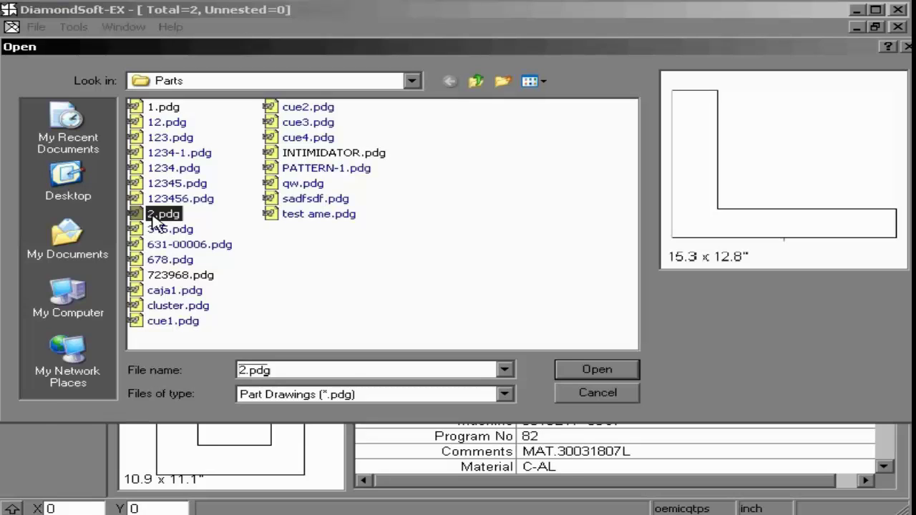
pyautogui.click(602, 375)
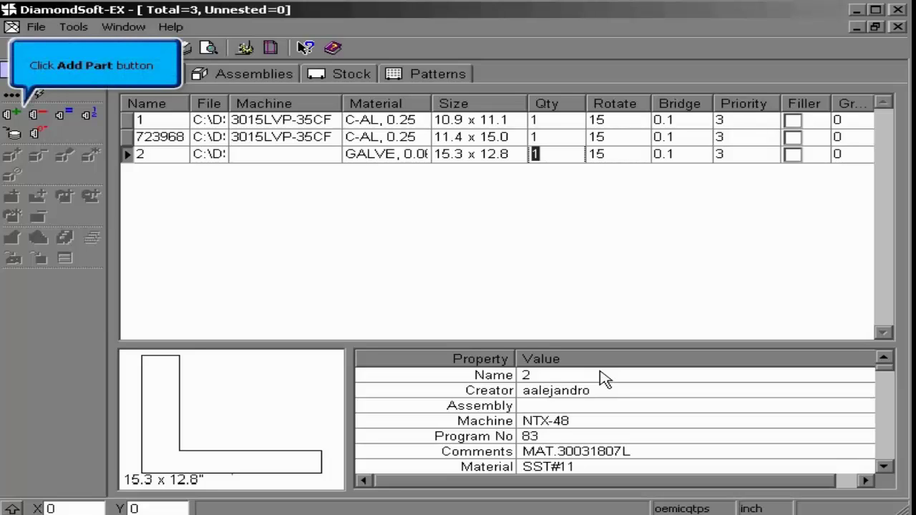
# - Add the nine part files 1.pdg through 345.pdg to the job at once
pyautogui.click(15, 115)
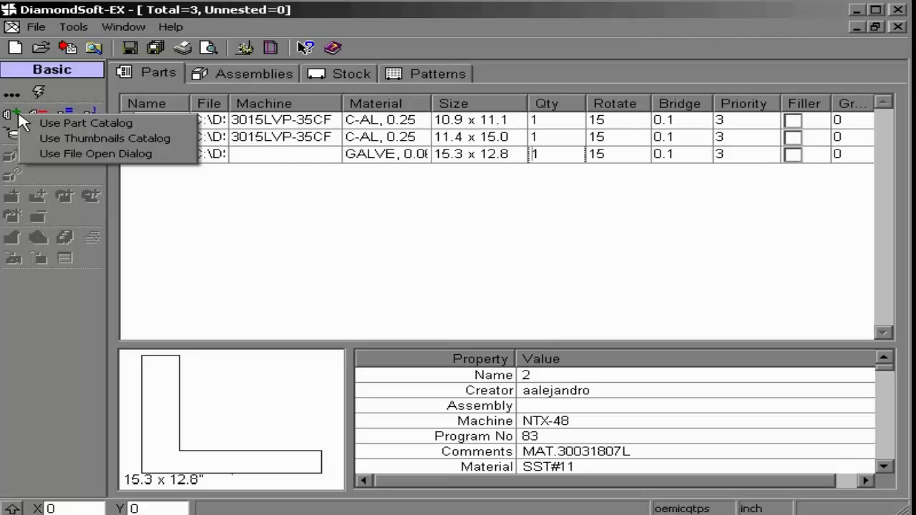
pyautogui.click(81, 155)
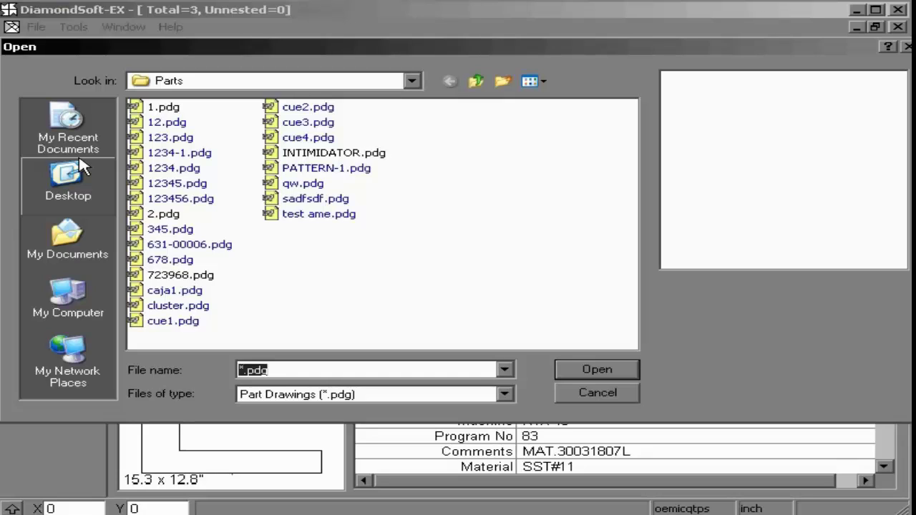
pyautogui.moveTo(208, 235); pyautogui.dragTo(243, 116)
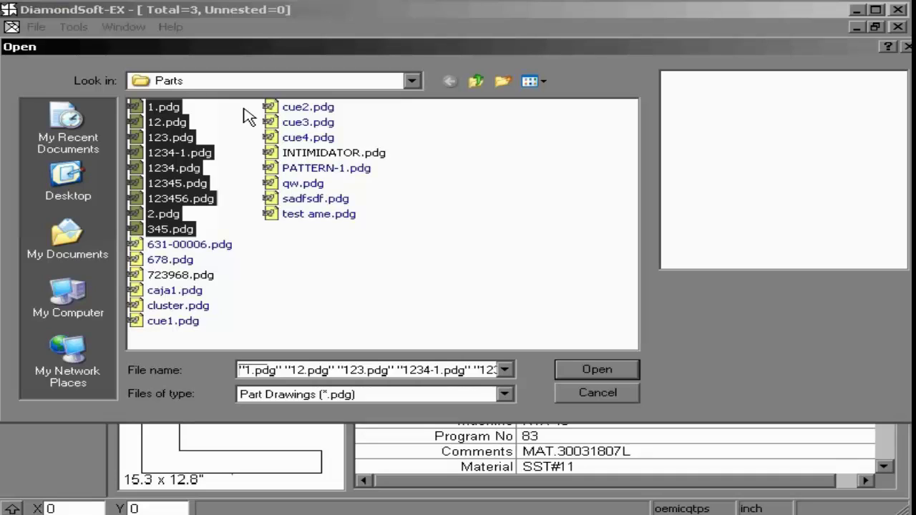
pyautogui.press('Return')
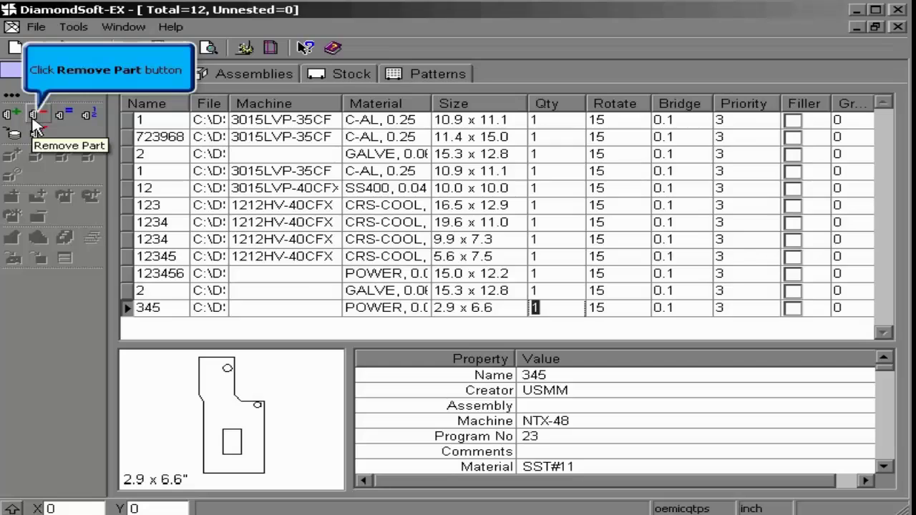
# - Remove parts 345 and 123456 and both part 2 entries from the job list
pyautogui.click(33, 120)
pyautogui.click(33, 120)
pyautogui.click(33, 120)
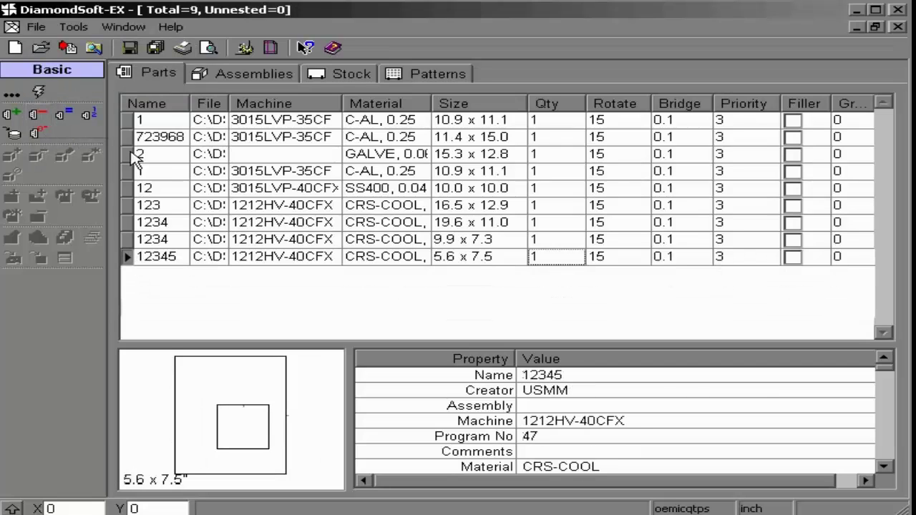
pyautogui.click(131, 153)
pyautogui.click(34, 121)
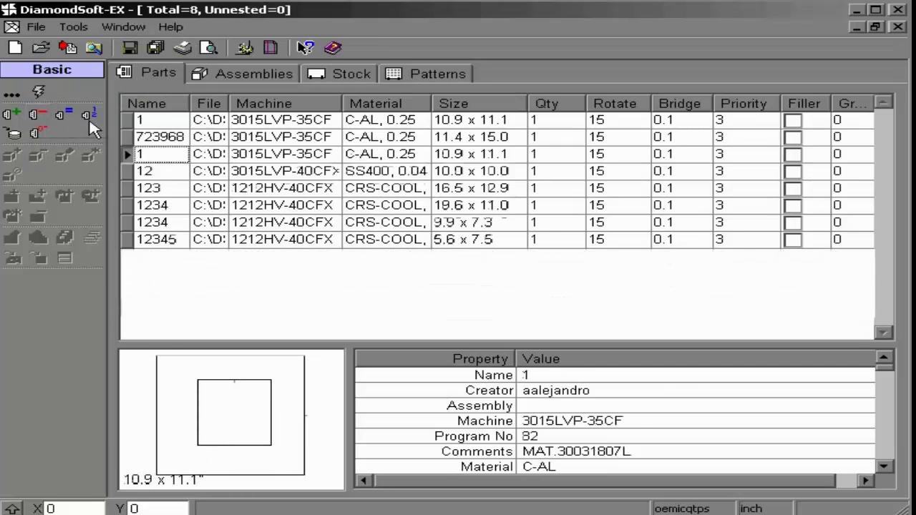
# - Review part 723968's outline and properties, then select the first part 1 row
pyautogui.click(172, 136)
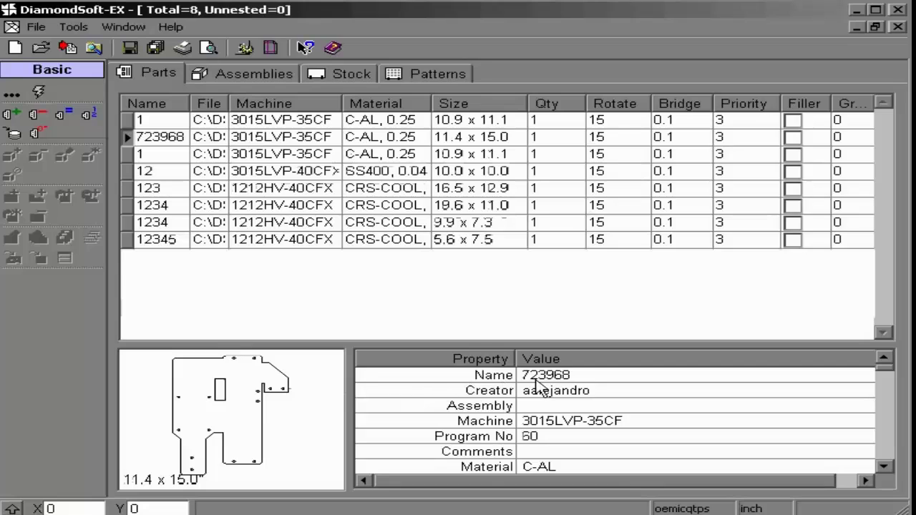
pyautogui.scroll(-5, 604, 467)
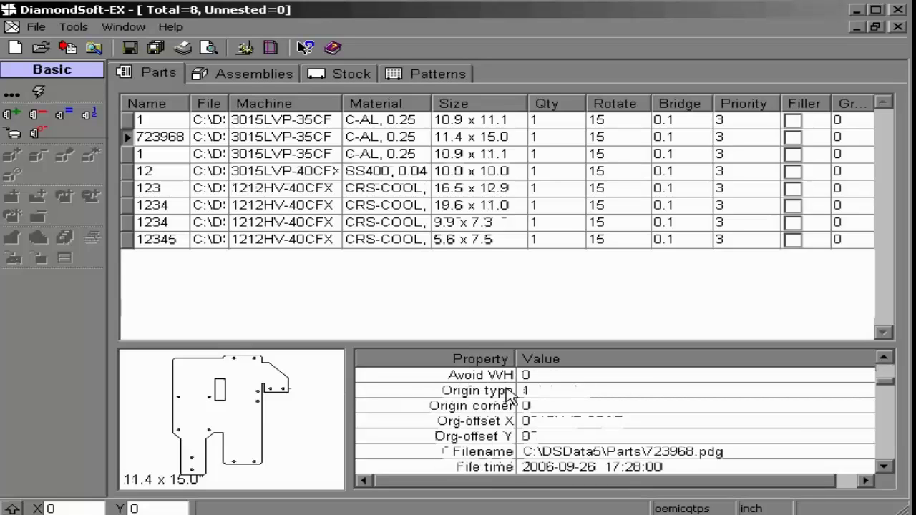
pyautogui.click(153, 125)
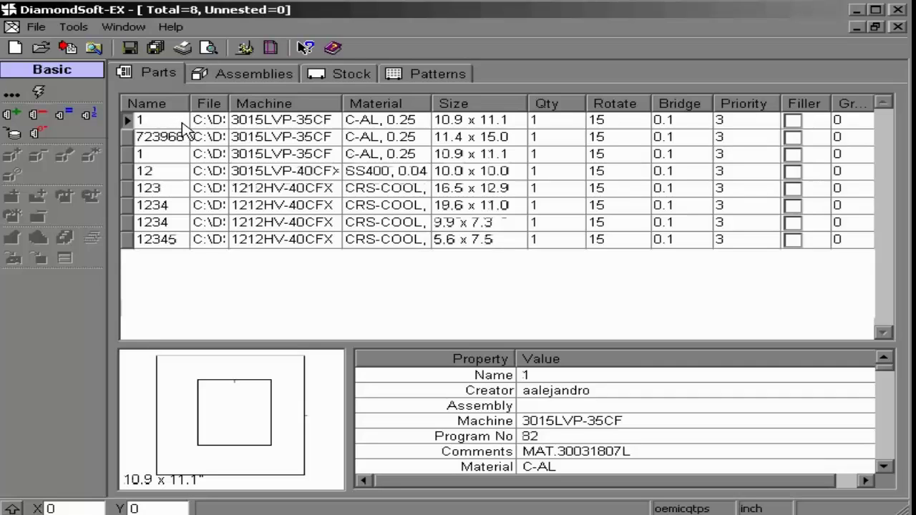
# - Set the first part 1's quantity to 25 and rotation to 45
pyautogui.click(206, 122)
pyautogui.press('Escape')
pyautogui.click(537, 122)
pyautogui.write('25')
pyautogui.click(605, 123)
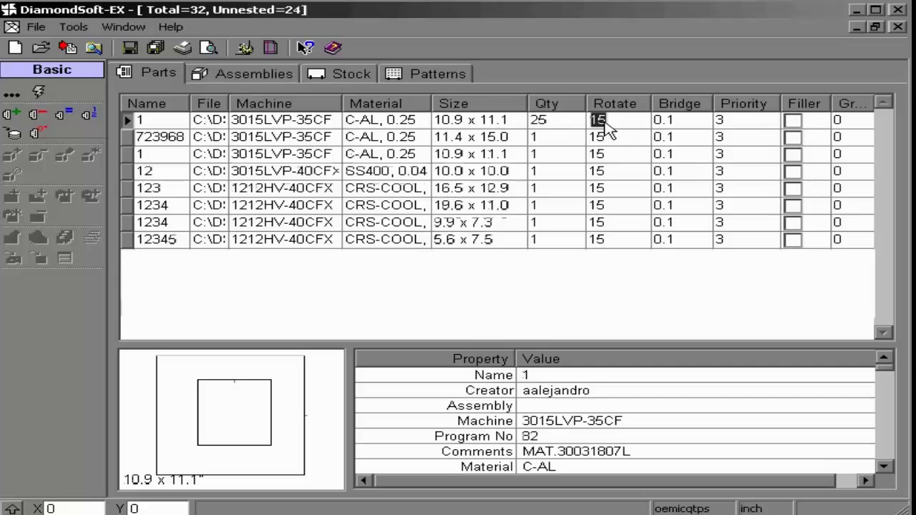
pyautogui.write('45')
pyautogui.click(666, 123)
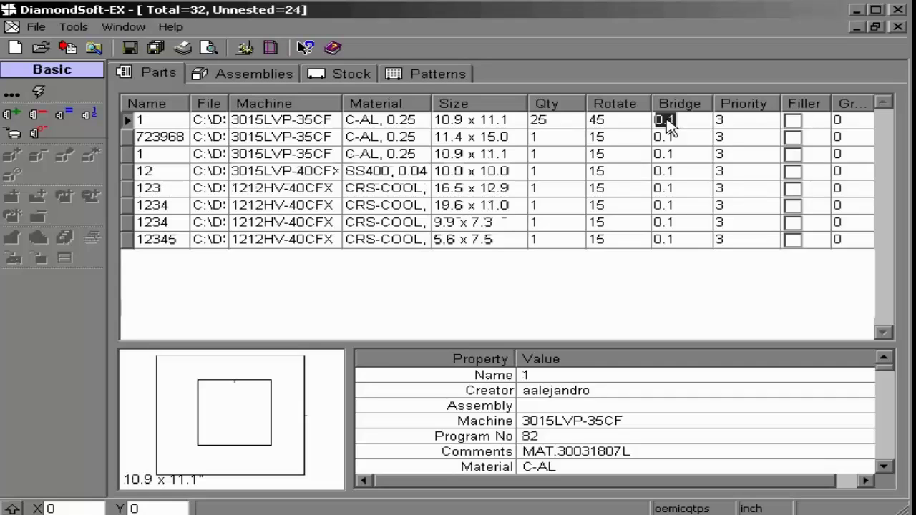
# - Give the first part 1 bridge 0.25 and priority 1, with Filler left off
pyautogui.write('0.25')
pyautogui.click(738, 126)
pyautogui.write('1')
pyautogui.click(793, 123)
pyautogui.click(795, 123)
pyautogui.click(850, 123)
pyautogui.press('Down')
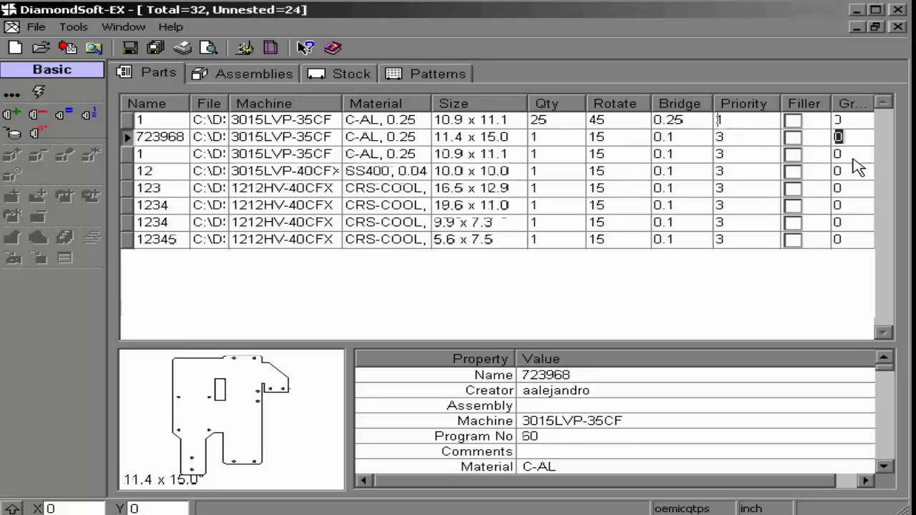
pyautogui.press('Down')
pyautogui.click(844, 120)
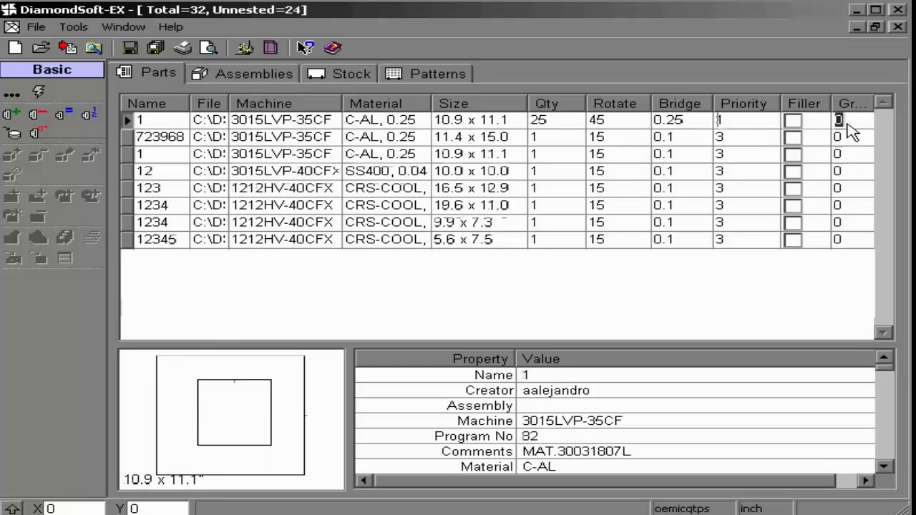
# - Copy part 1's quantity 25 and rotation 45 to all other parts
pyautogui.click(542, 123)
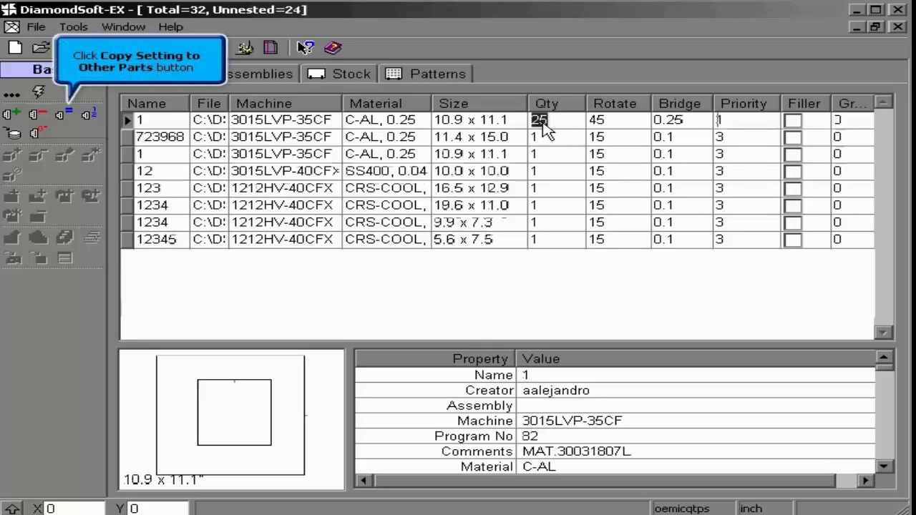
pyautogui.click(67, 116)
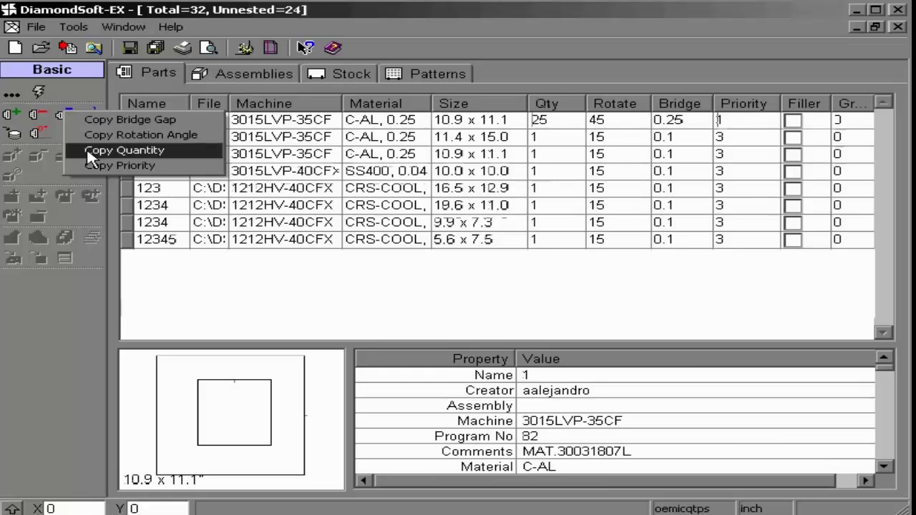
pyautogui.click(91, 151)
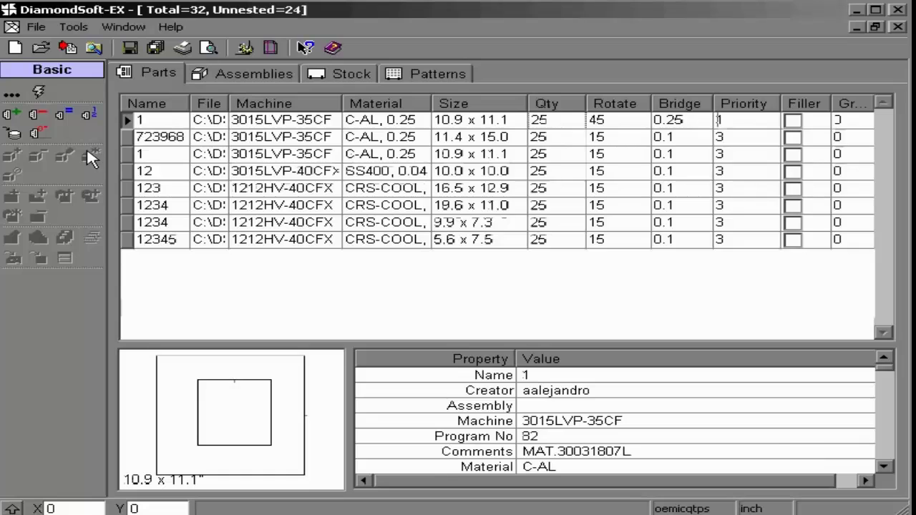
pyautogui.click(70, 116)
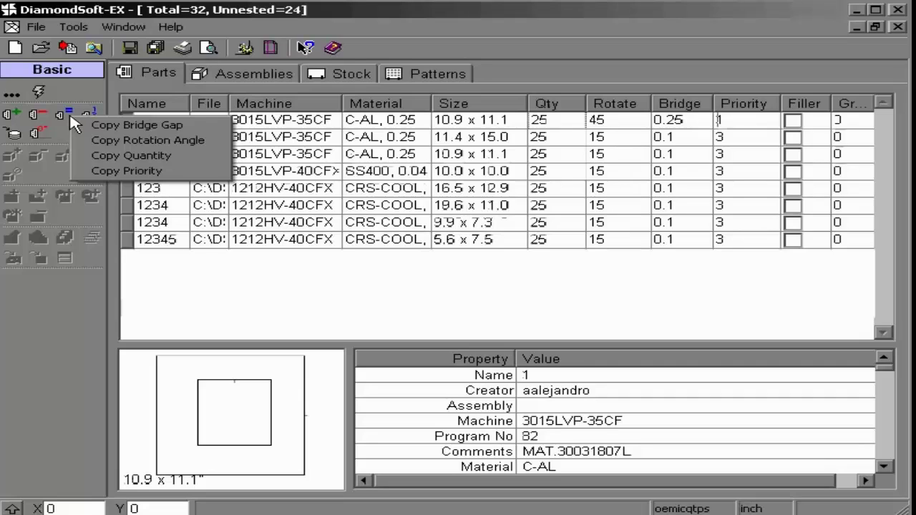
pyautogui.click(88, 140)
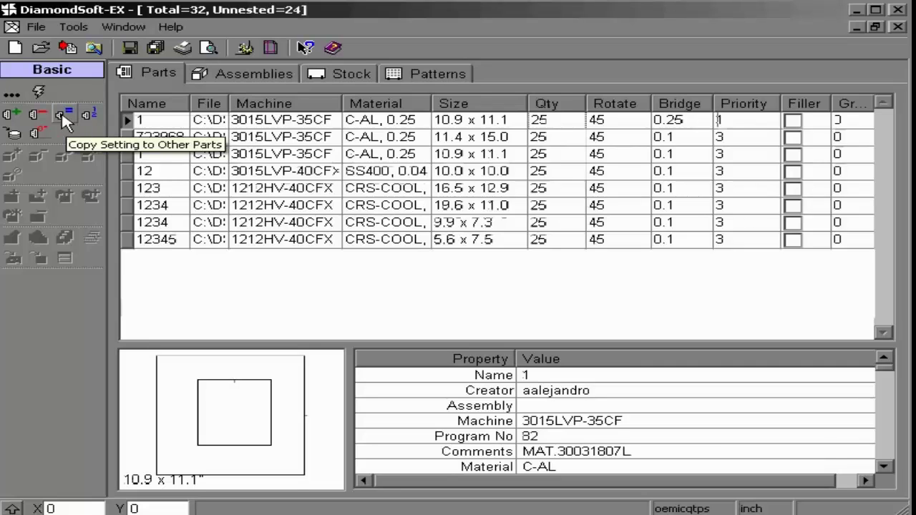
# - Copy part 1's bridge 0.25 and priority 1 to all other parts
pyautogui.click(63, 116)
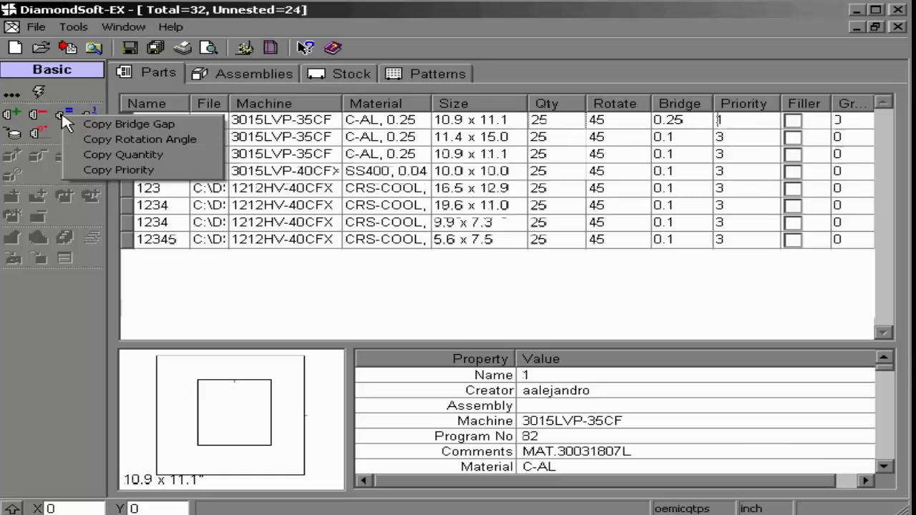
pyautogui.click(108, 123)
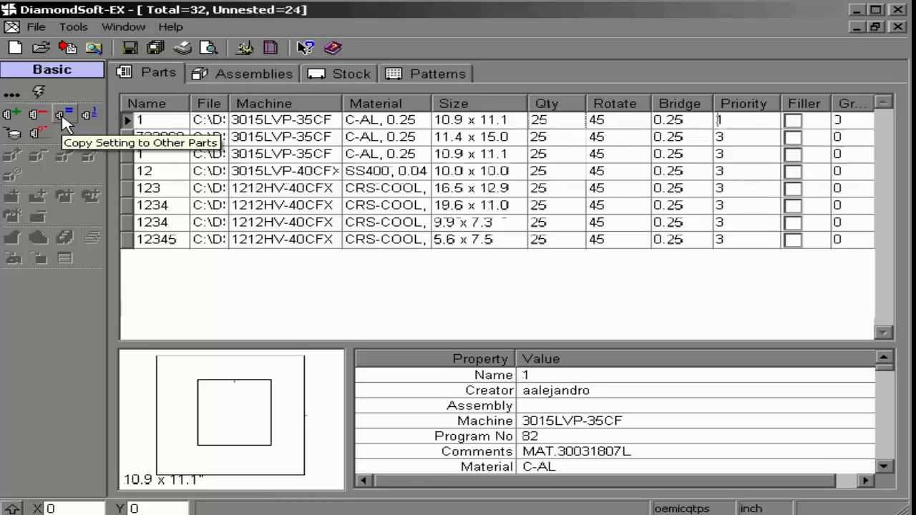
pyautogui.click(64, 117)
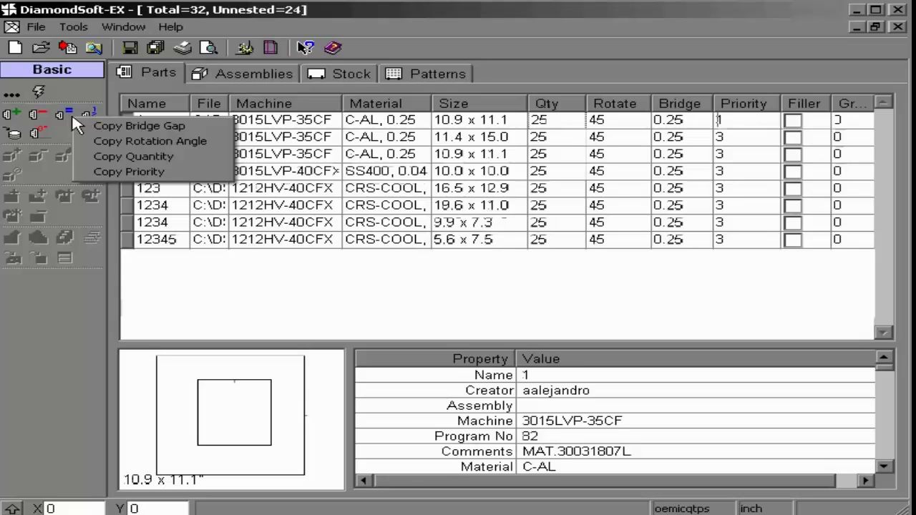
pyautogui.click(102, 176)
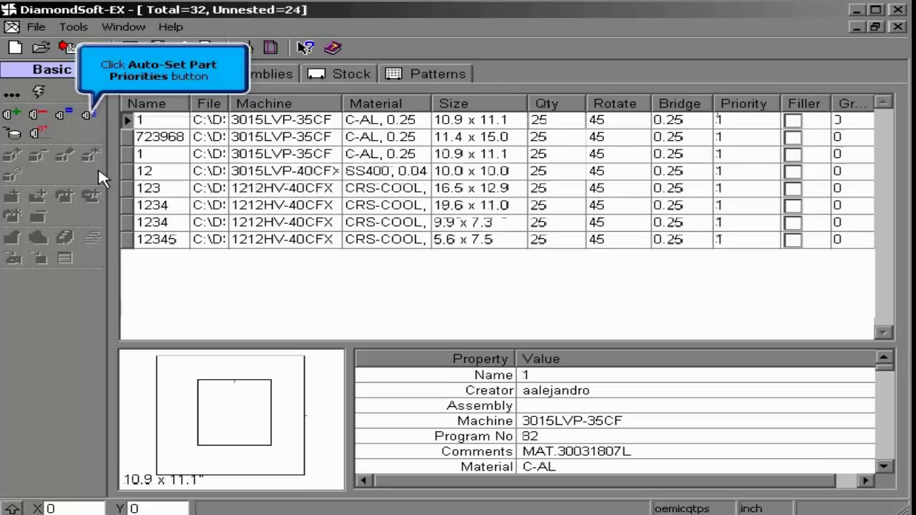
# - Auto-set part priorities by descending order of area
pyautogui.click(87, 122)
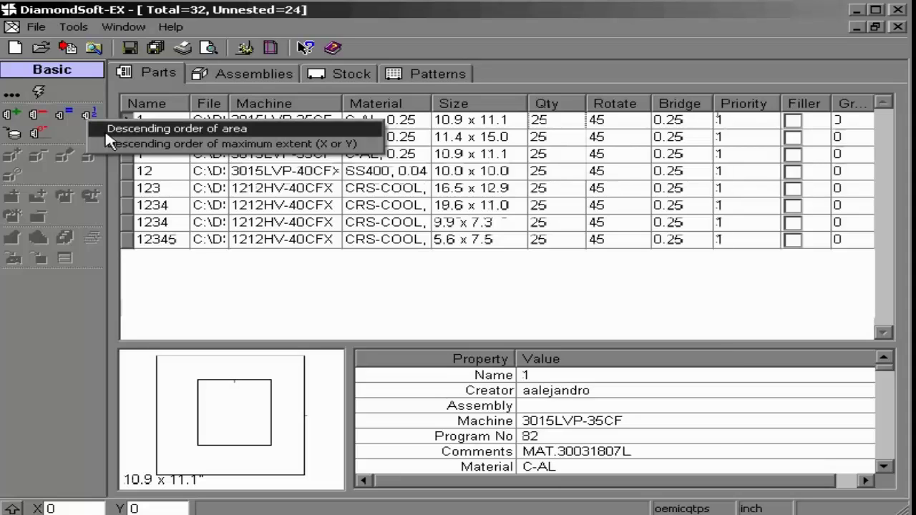
pyautogui.click(106, 133)
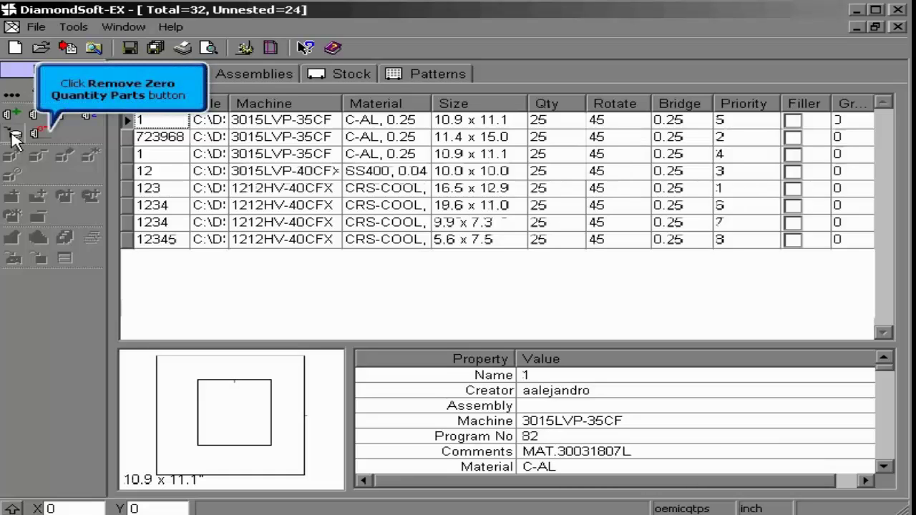
# - Remove zero-quantity parts, then all remaining parts, and show the Assemblies list
pyautogui.click(14, 136)
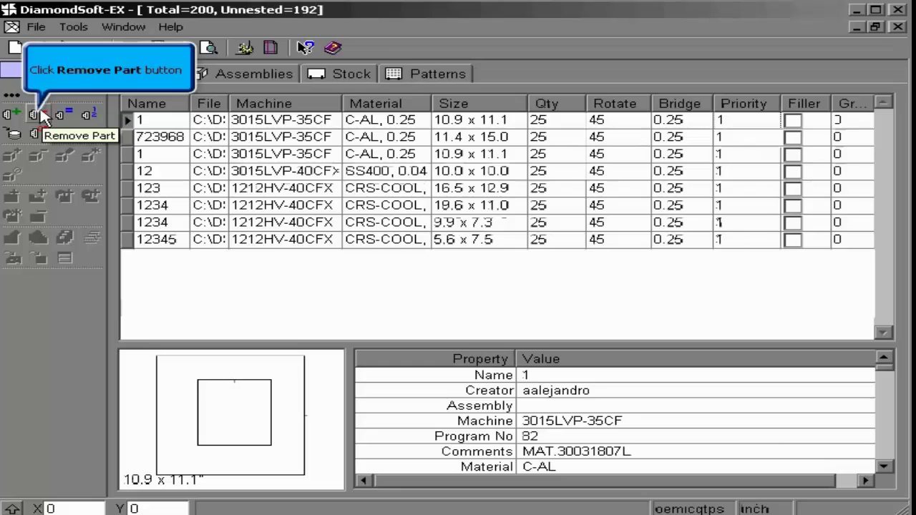
pyautogui.click(43, 116)
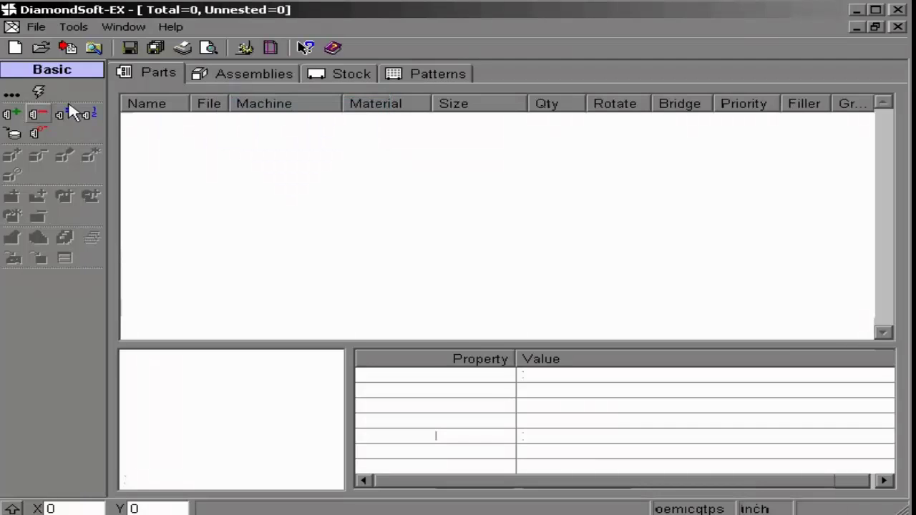
pyautogui.click(229, 75)
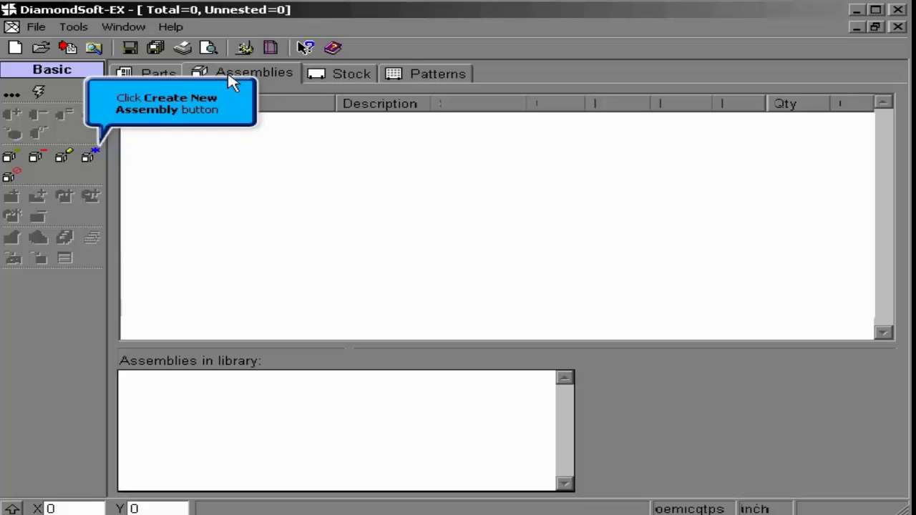
# - Create assembly TEST with description 'FOR TRAINING' and open the part-file chooser
pyautogui.click(94, 156)
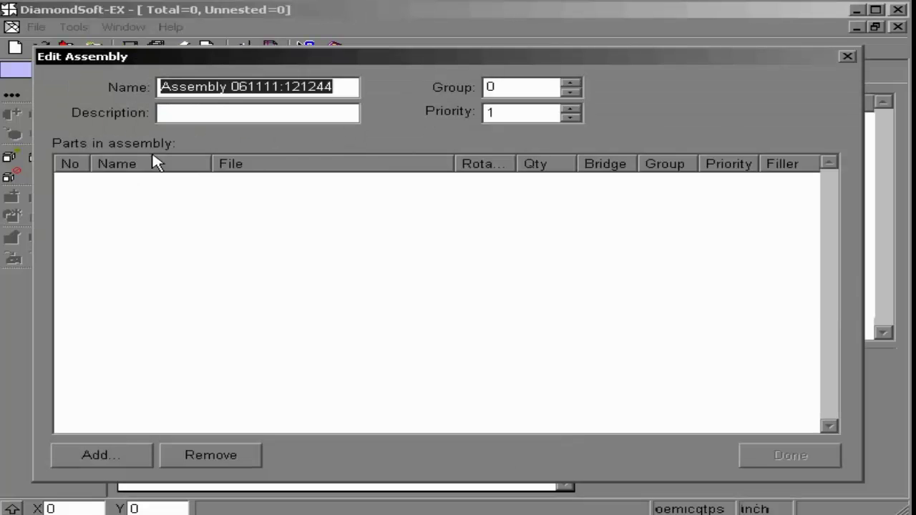
pyautogui.write('TEST')
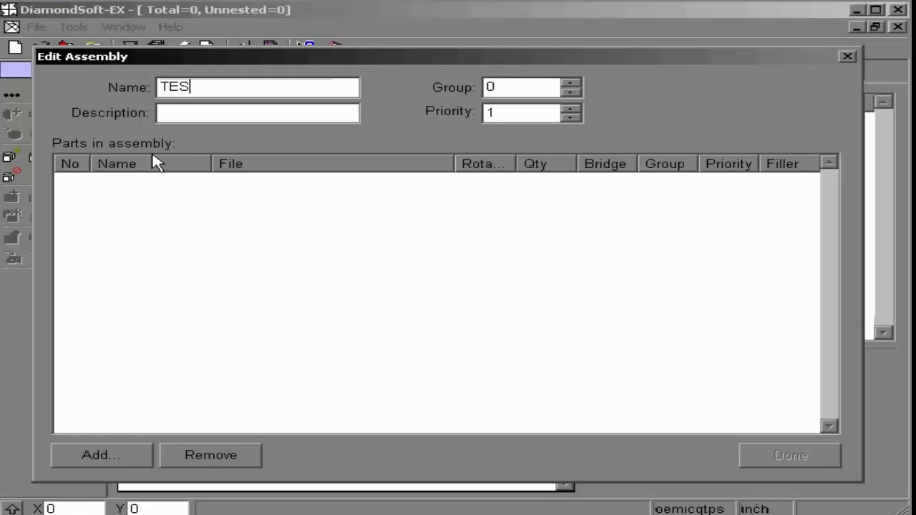
pyautogui.press('Tab')
pyautogui.write('FOR TRAINGIN')
pyautogui.press('BackSpace')
pyautogui.press('BackSpace')
pyautogui.press('BackSpace')
pyautogui.write('ING')
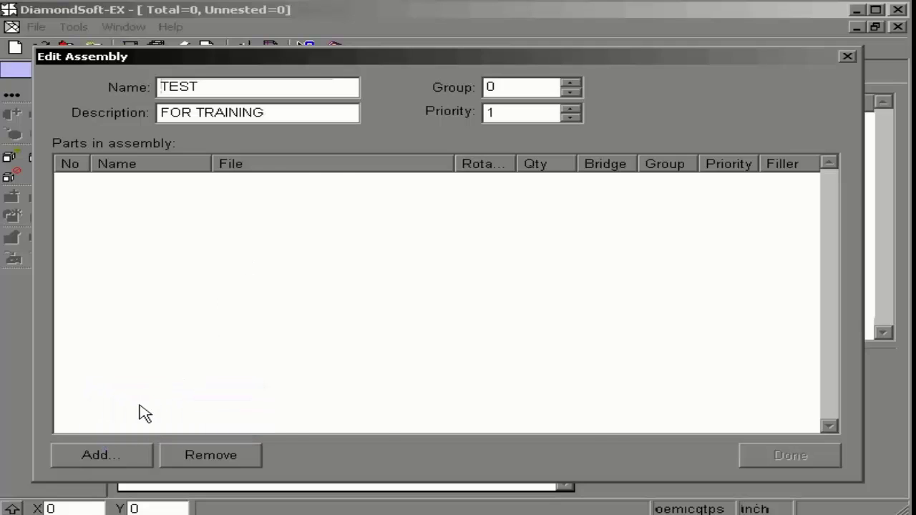
pyautogui.click(100, 458)
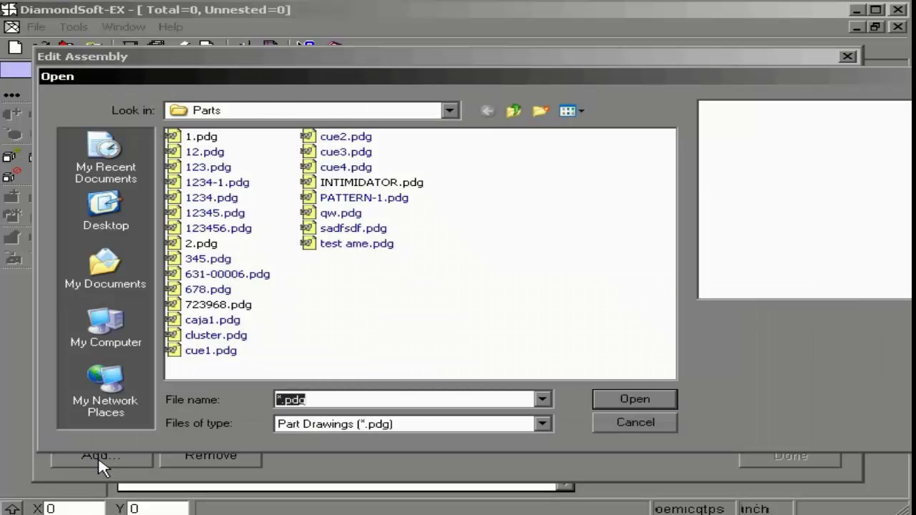
# - Add part files 1.pdg and 723968.pdg to the TEST assembly
pyautogui.click(201, 139)
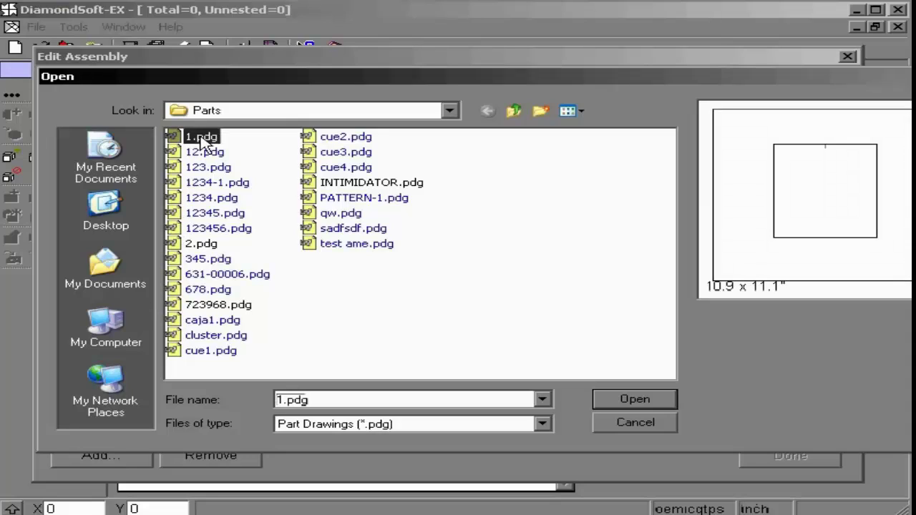
pyautogui.keyDown('ctrl'); pyautogui.click(226, 306); pyautogui.keyUp('ctrl')
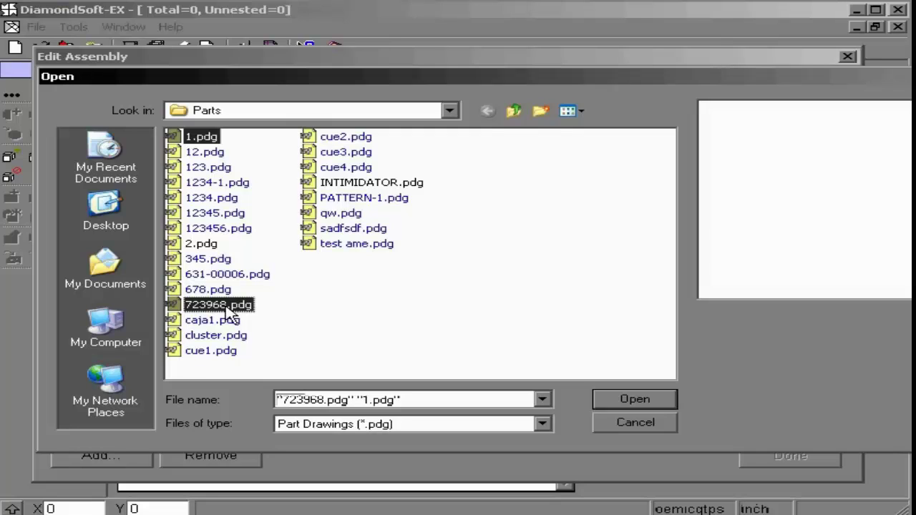
pyautogui.click(626, 403)
# - Set part 1's quantity to 12 and 723968's to 35, then save TEST to the library
pyautogui.click(542, 183)
pyautogui.write('12')
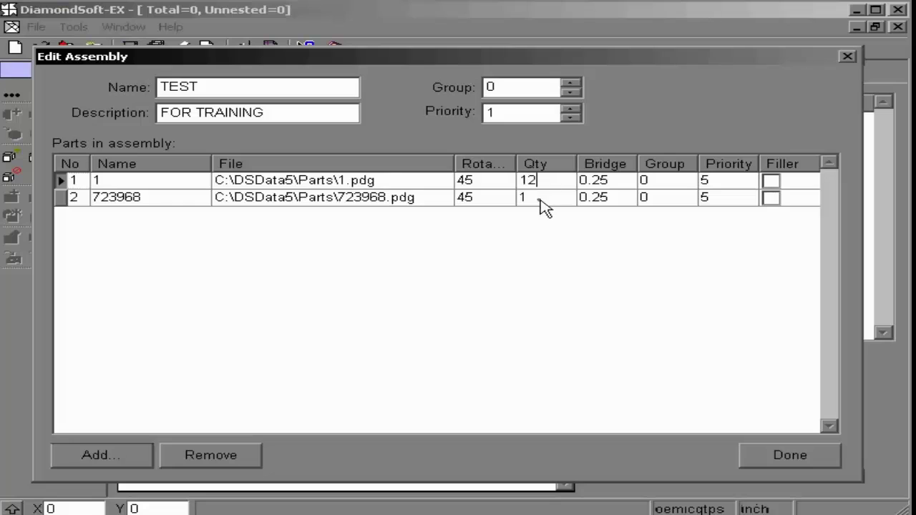
pyautogui.click(543, 201)
pyautogui.write('35')
pyautogui.click(609, 183)
pyautogui.click(670, 183)
pyautogui.click(737, 183)
pyautogui.click(775, 183)
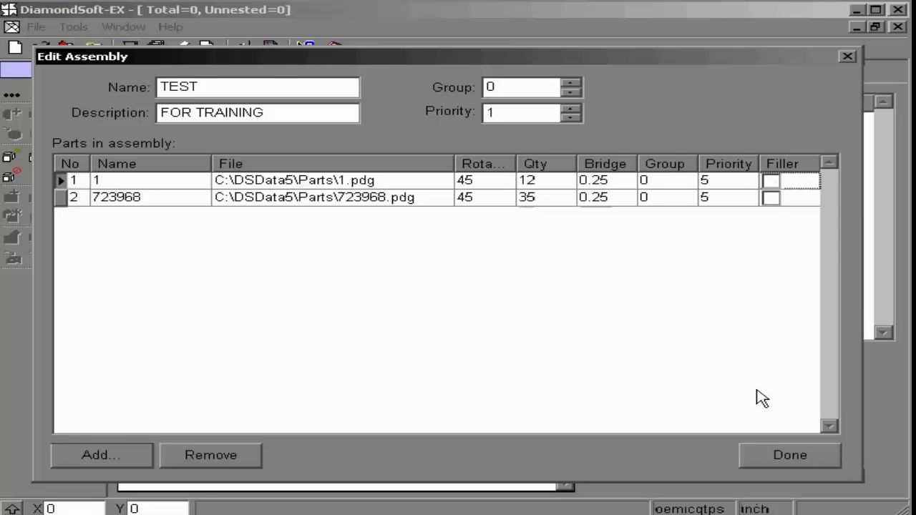
pyautogui.click(756, 464)
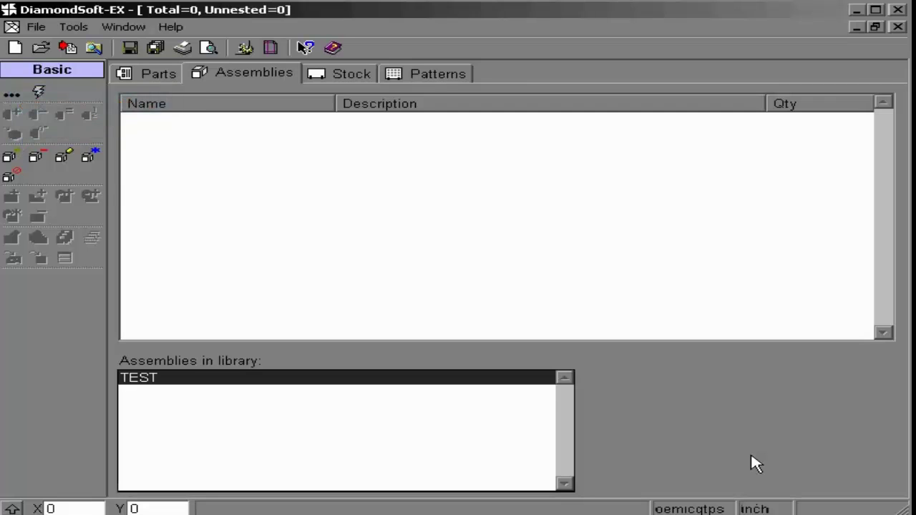
# - Add assembly TEST to the job at quantity 144 and verify totals 1728 and 5040
pyautogui.click(13, 162)
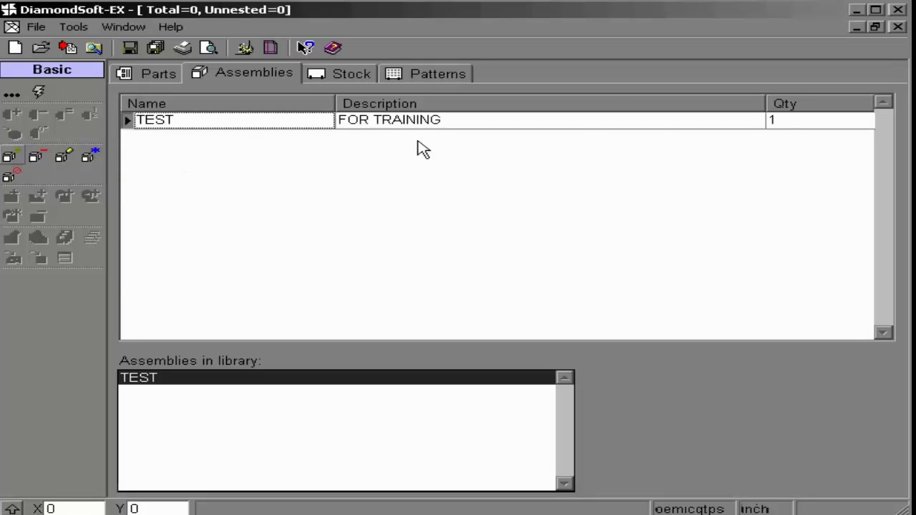
pyautogui.click(788, 128)
pyautogui.write('144')
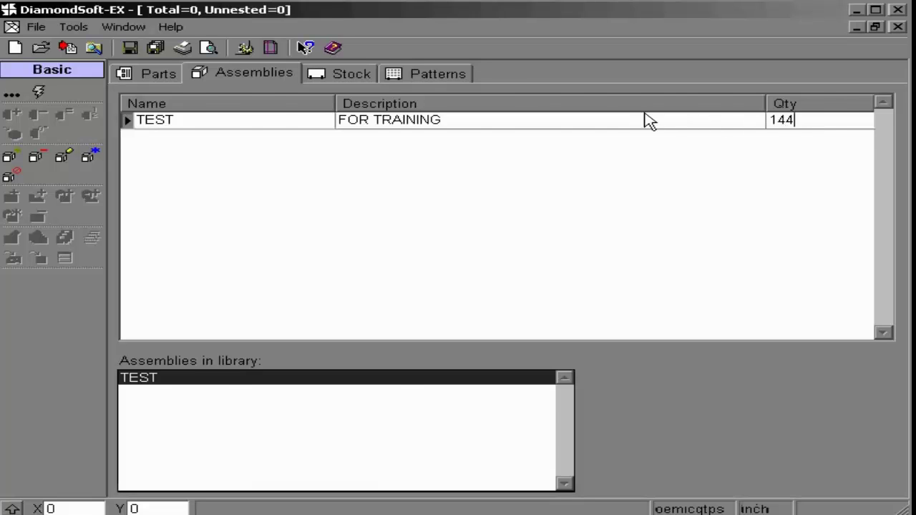
pyautogui.click(150, 75)
pyautogui.click(566, 138)
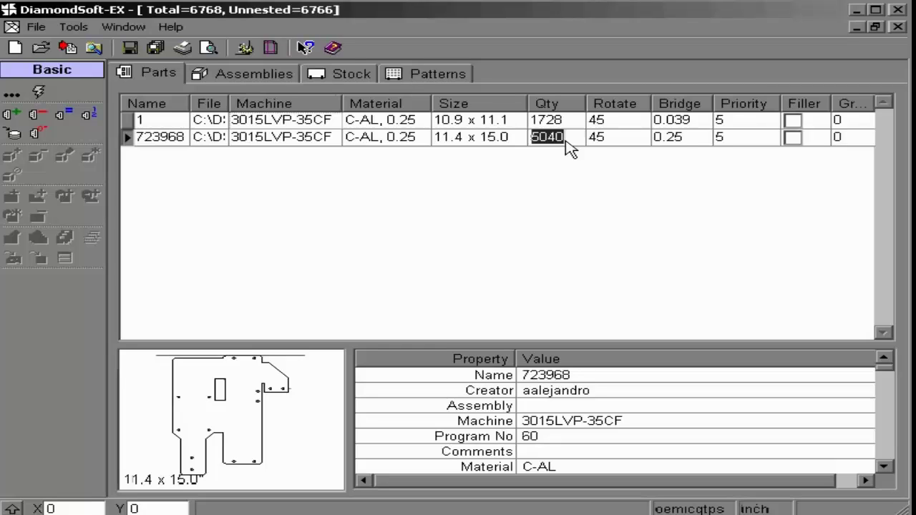
pyautogui.click(249, 78)
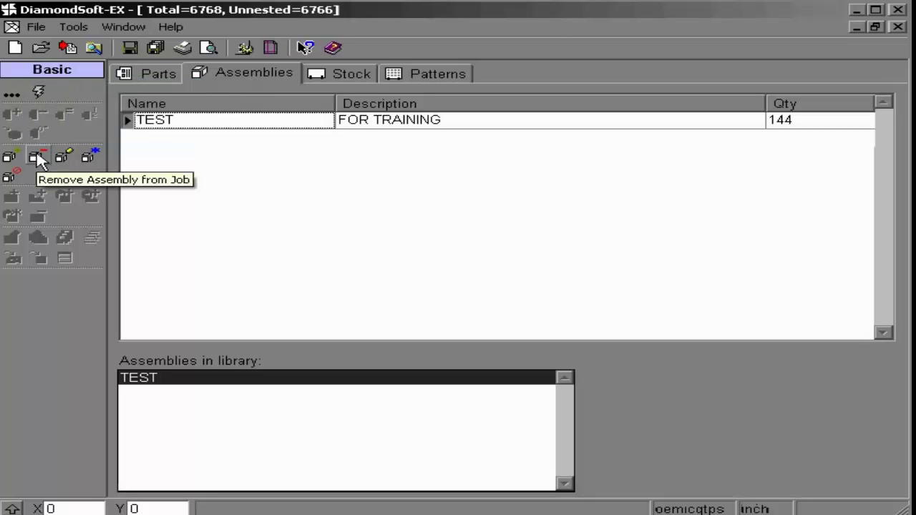
# - Remove TEST from the job, then open TEST in Edit Assembly showing part 1 at 12 and 723968 at 35
pyautogui.click(36, 158)
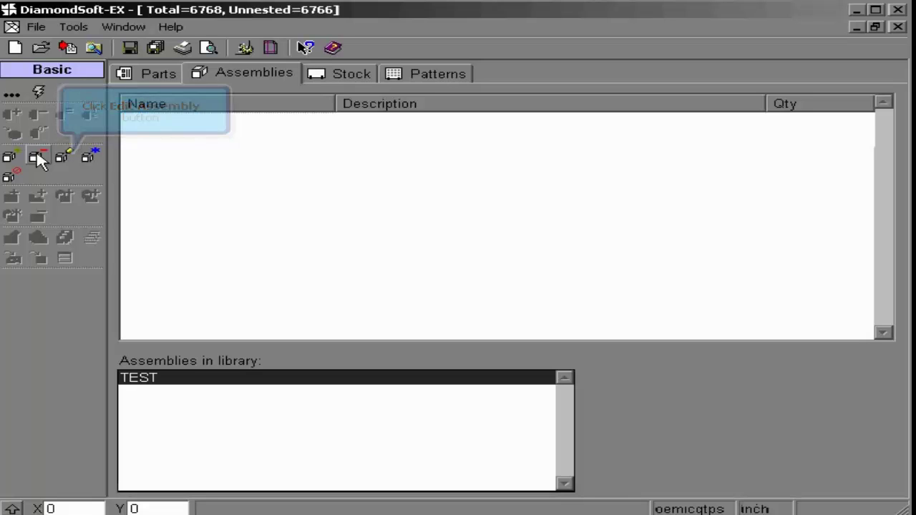
pyautogui.click(68, 163)
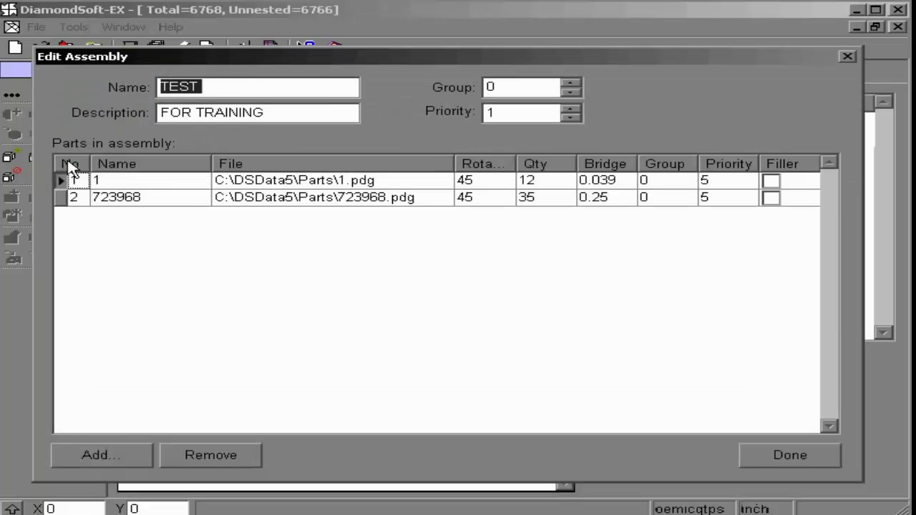